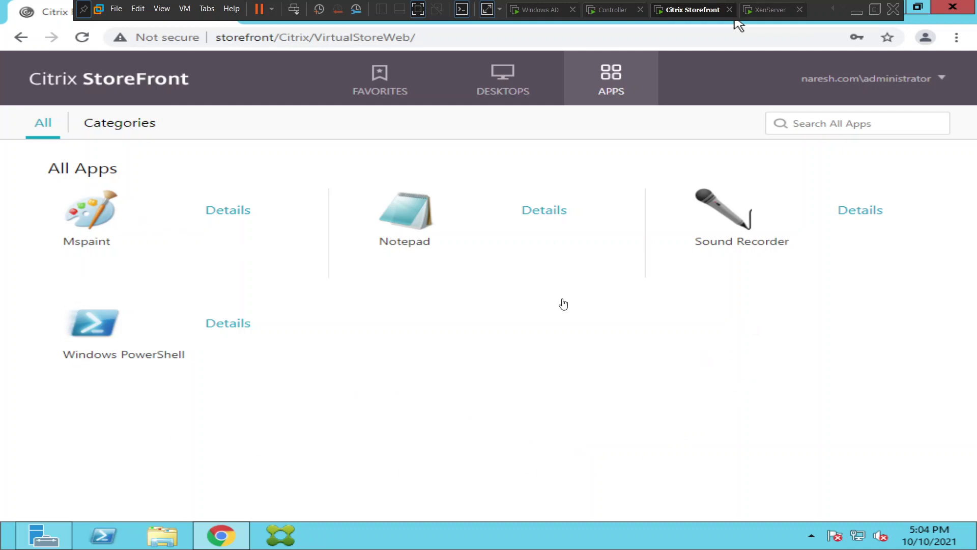
Try to launch Windows PowerShell, dismiss its cannot-start error, then try launching Notepad
left_click(94, 327)
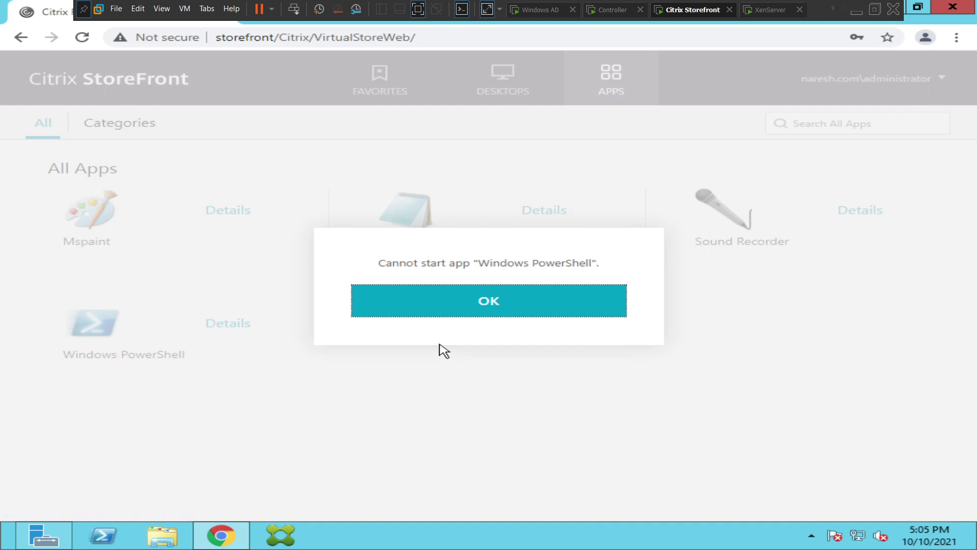
left_click(456, 305)
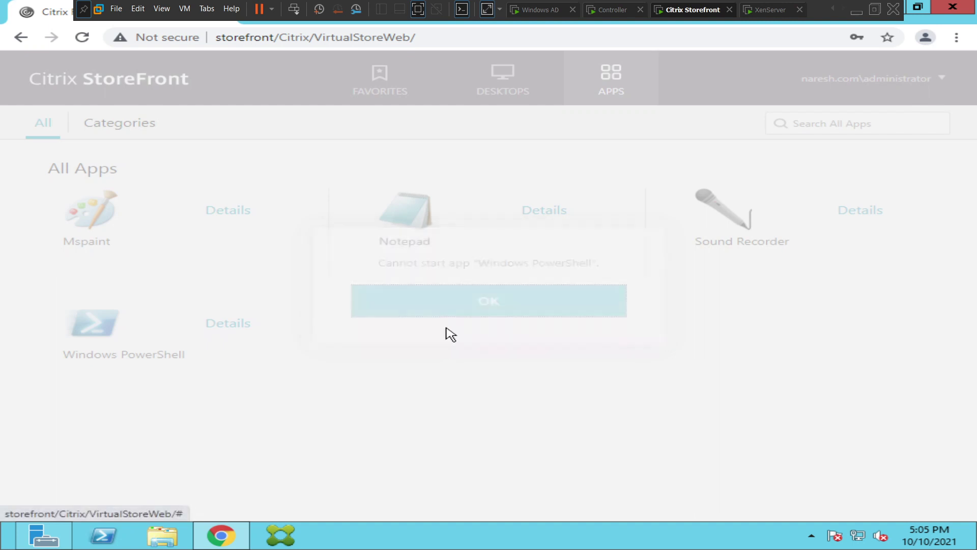
left_click(405, 229)
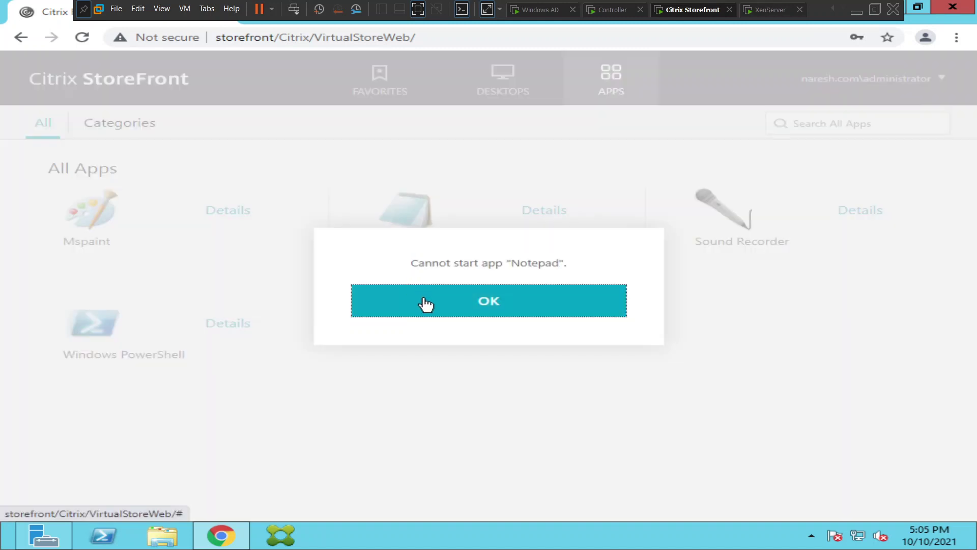
Dismiss the 'Cannot start app "Notepad"' error to return to All Apps
left_click(456, 309)
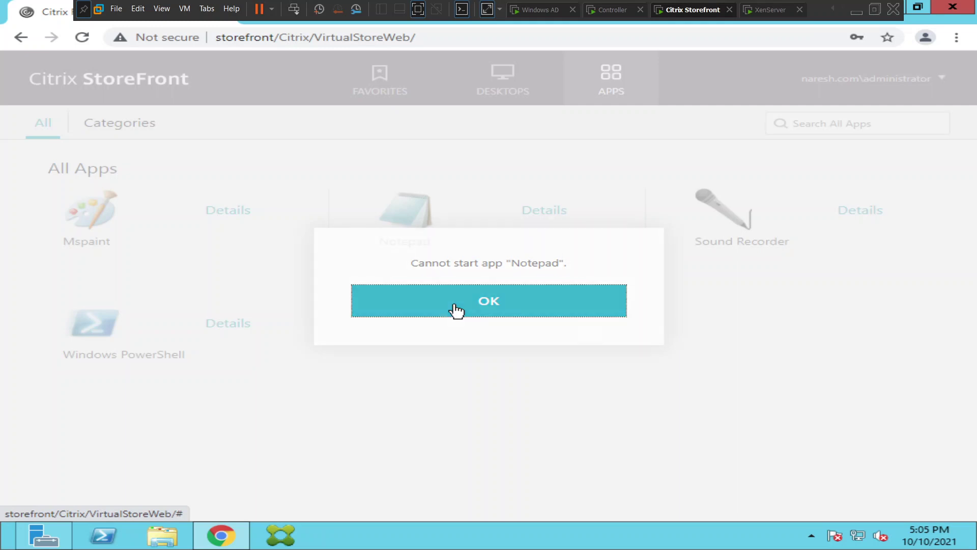
Launch Mspaint via the Citrix Receiver Launcher, confirm Paint opens, then close it
left_click(87, 230)
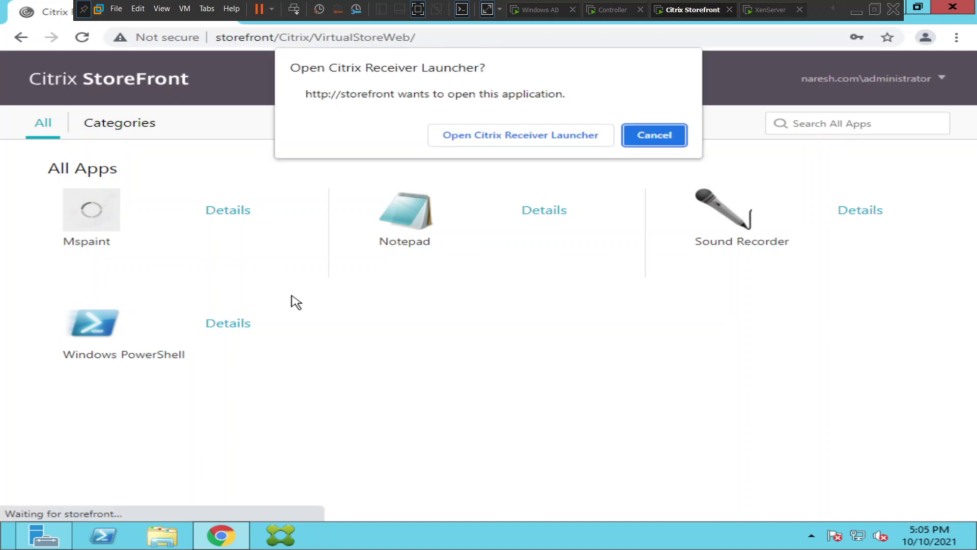
left_click(454, 146)
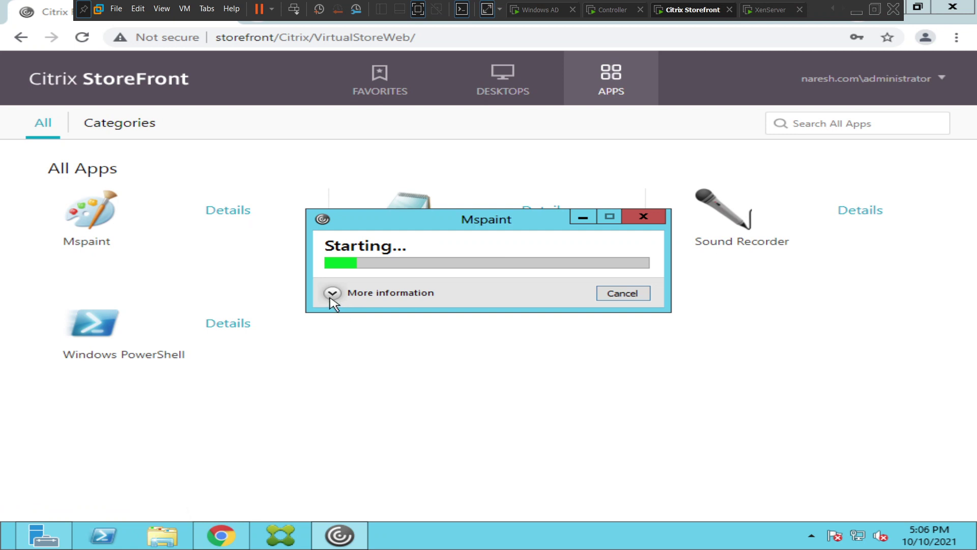
left_click(331, 293)
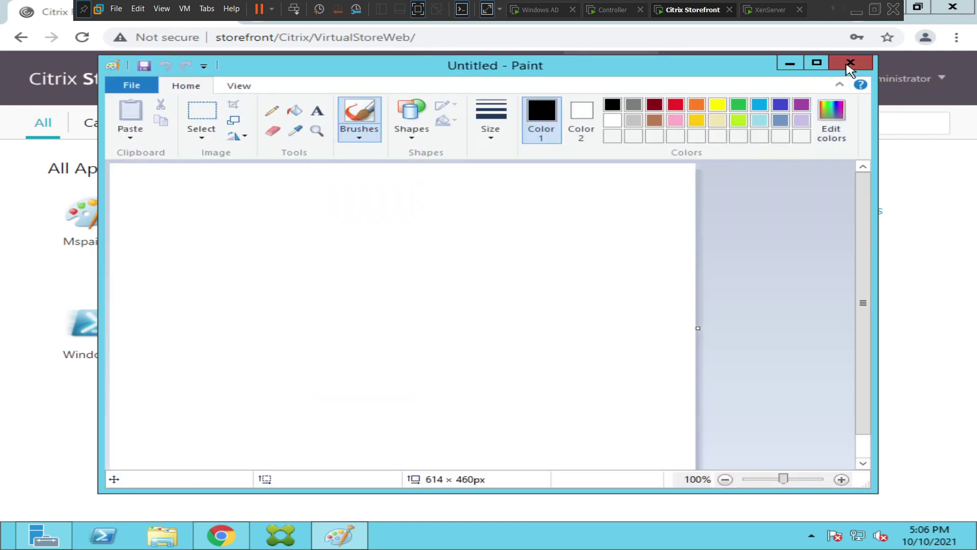
left_click(850, 63)
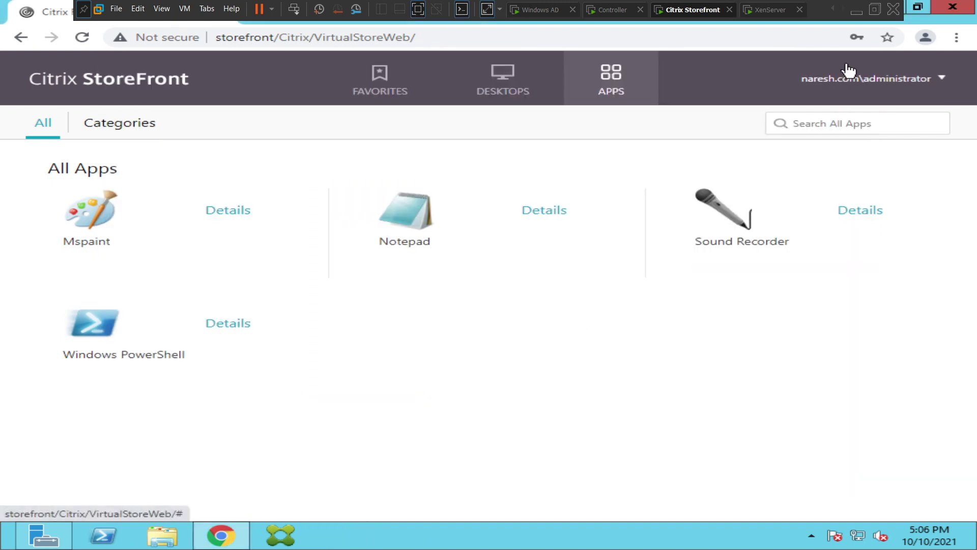
Launch Notepad via the Citrix Receiver Launcher, confirm an Untitled window opens, then close it
left_click(420, 229)
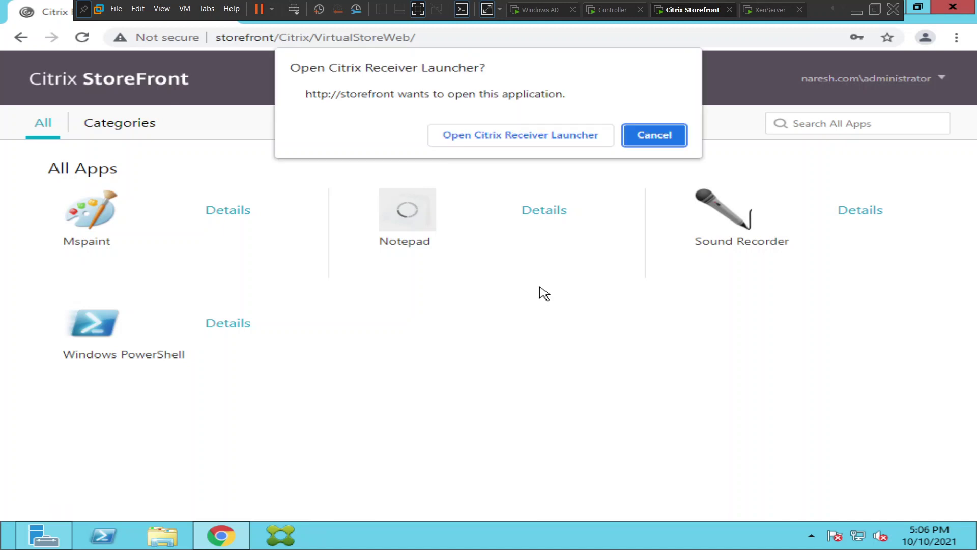
left_click(541, 144)
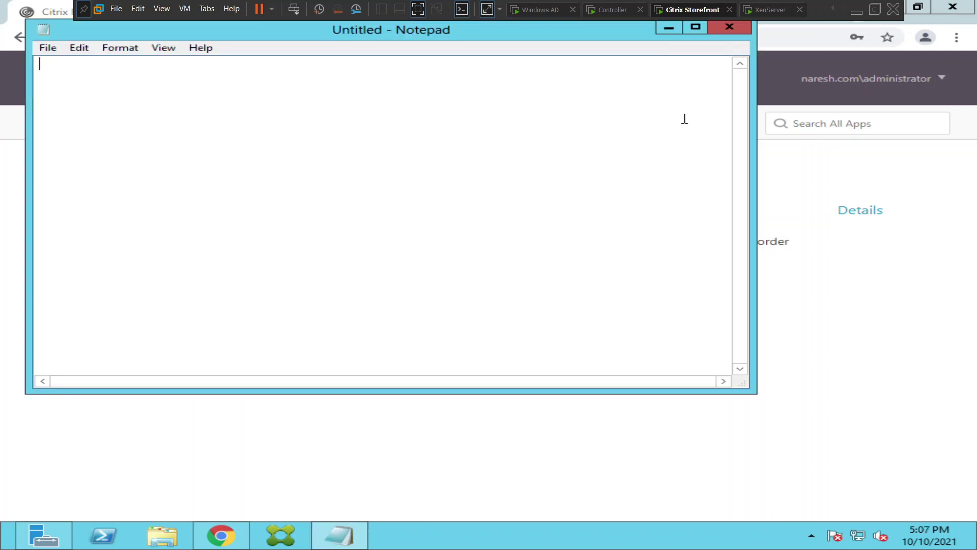
left_click(727, 31)
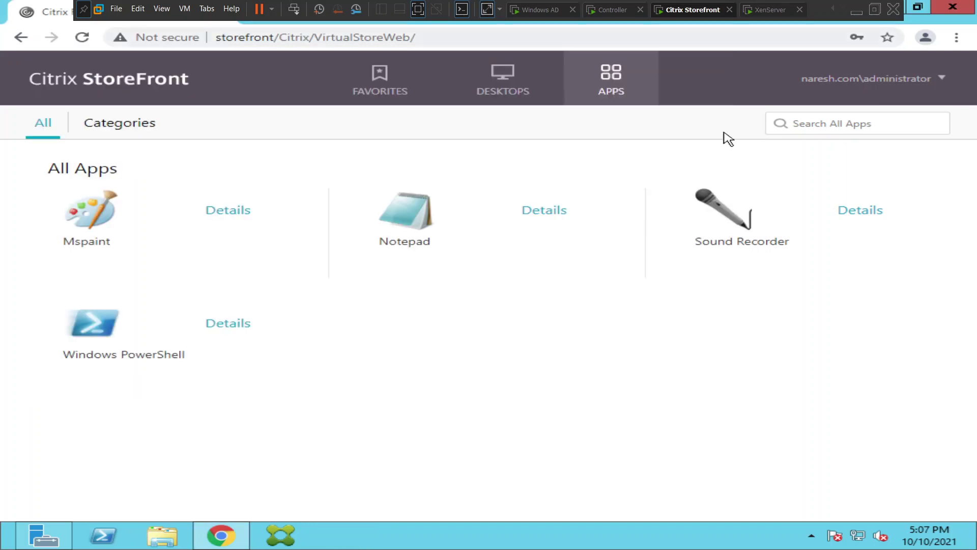
left_click(92, 340)
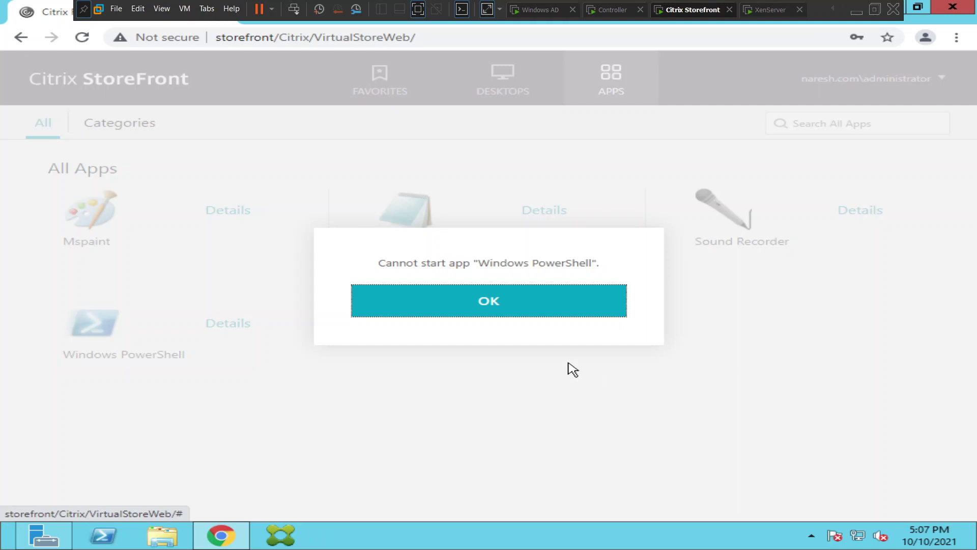
left_click(490, 309)
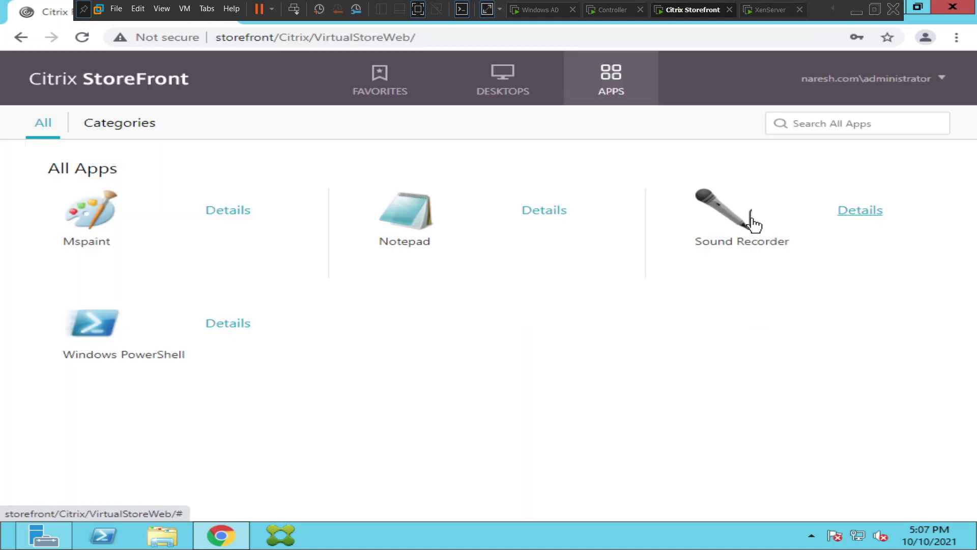
Launch Sound Recorder via the Receiver Launcher, acknowledge the missing recording device error, and move its window aside
left_click(734, 241)
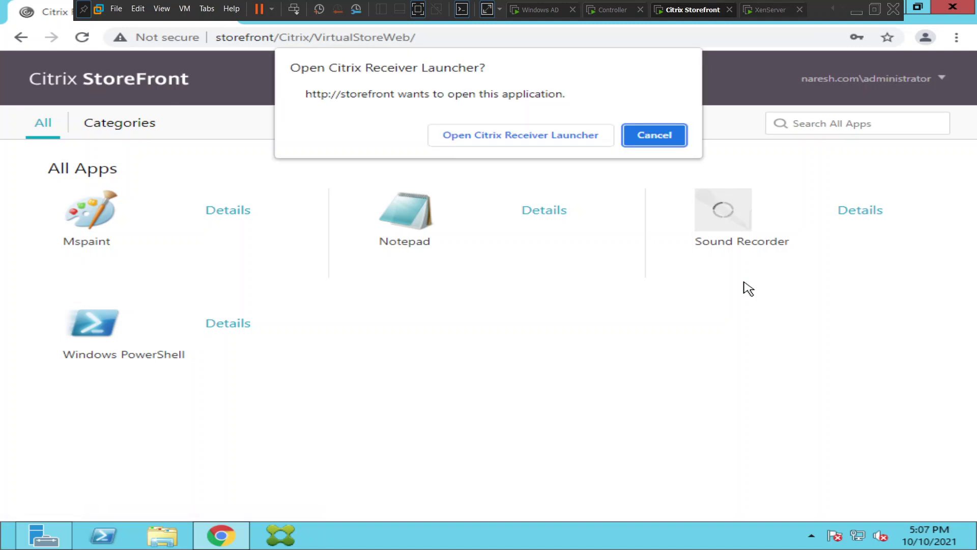
left_click(494, 141)
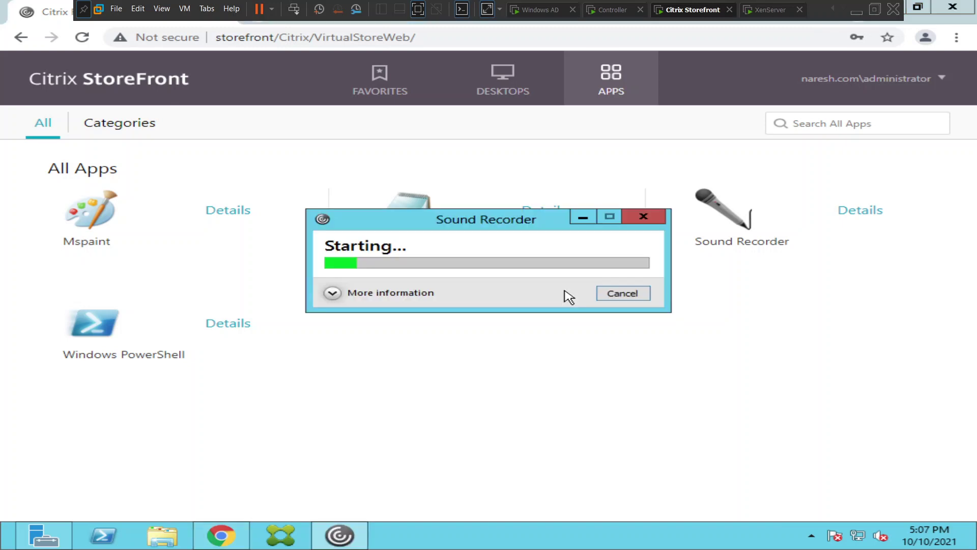
left_click(355, 294)
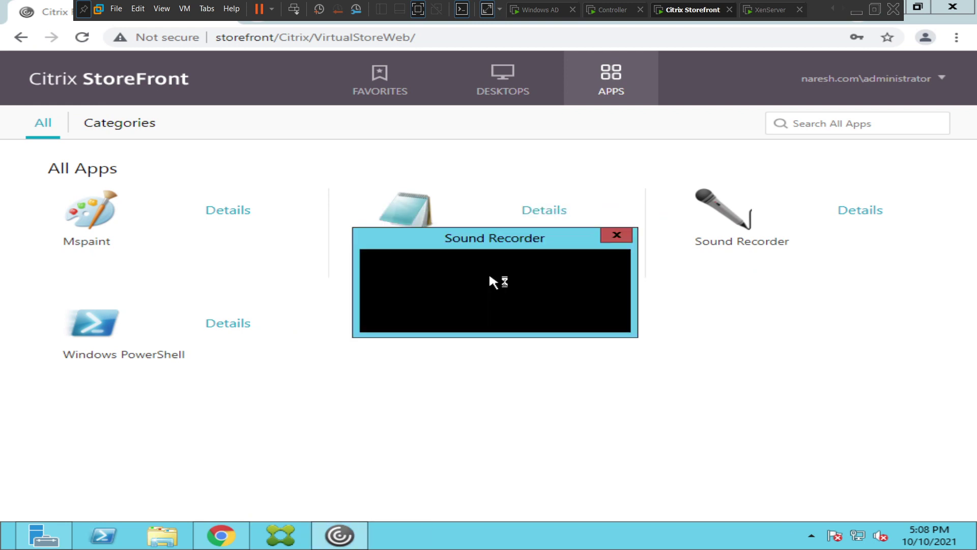
left_click(578, 321)
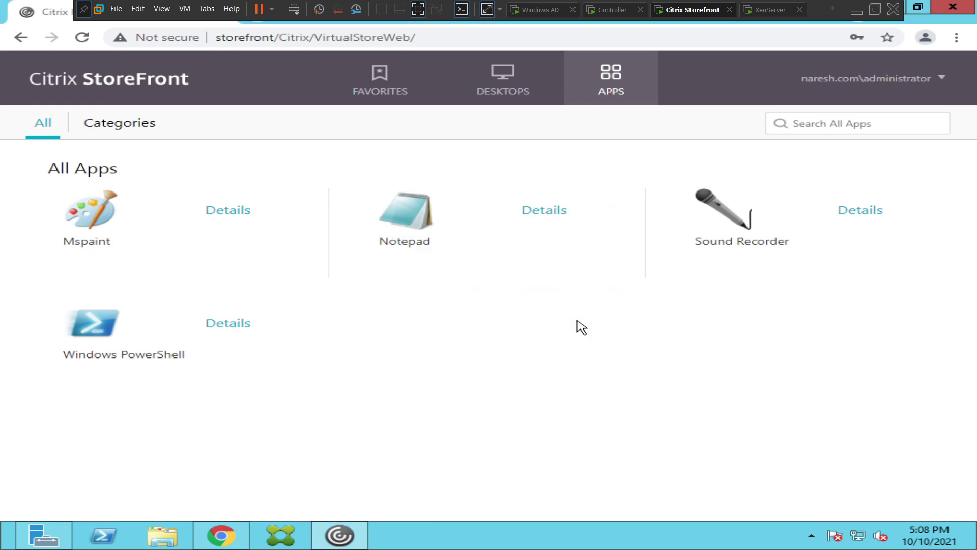
left_click_drag(84, 35, 257, 100)
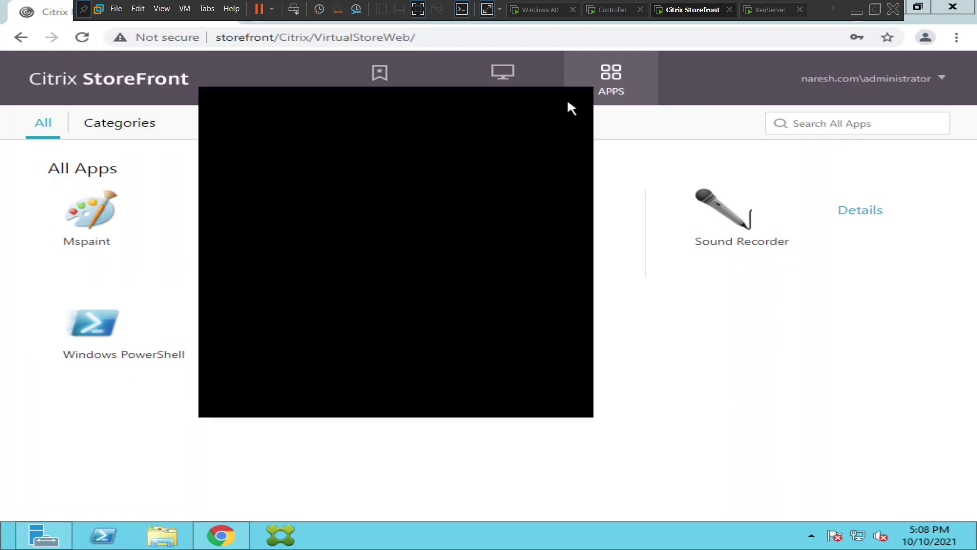
Close the blank Sound Recorder window, retry Windows PowerShell, dismiss its error, and open the account menu
left_click(576, 95)
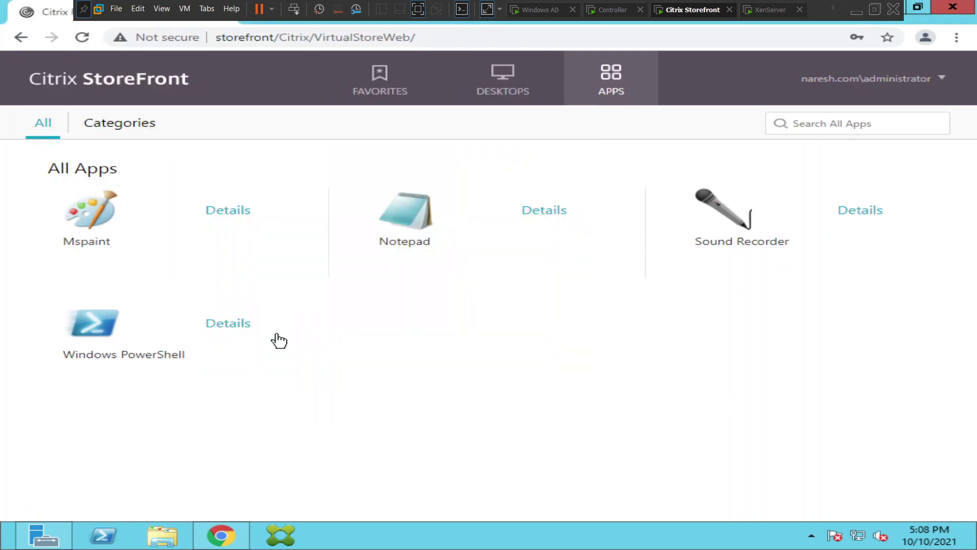
left_click(102, 334)
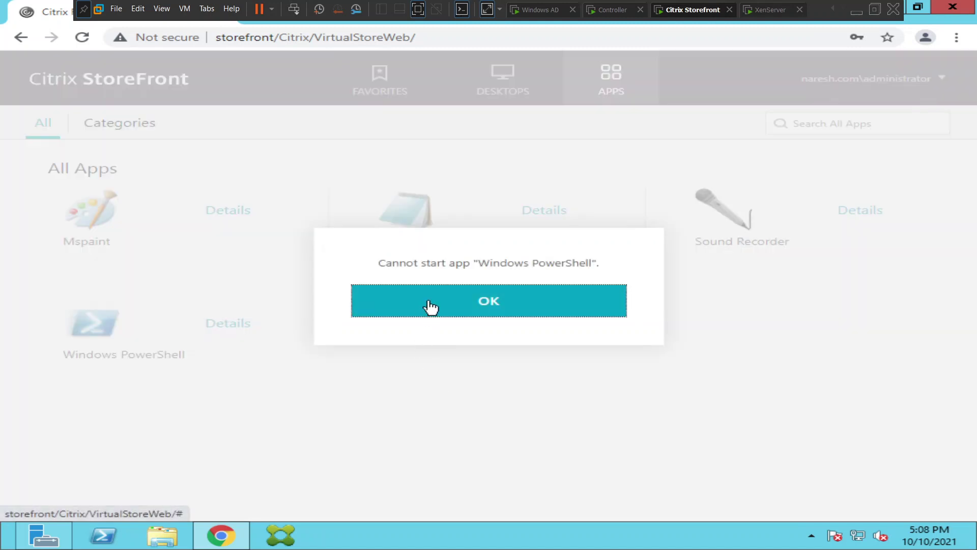
left_click(430, 306)
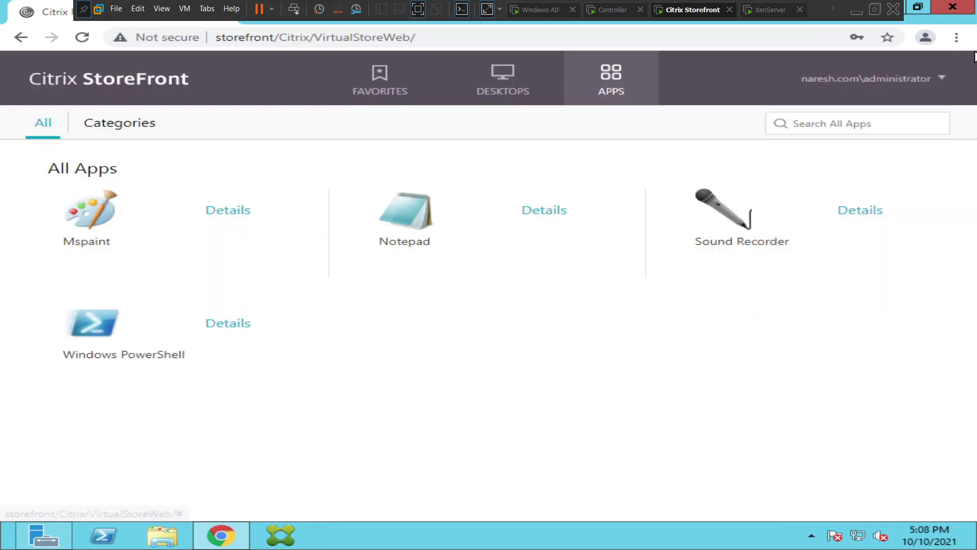
left_click(898, 81)
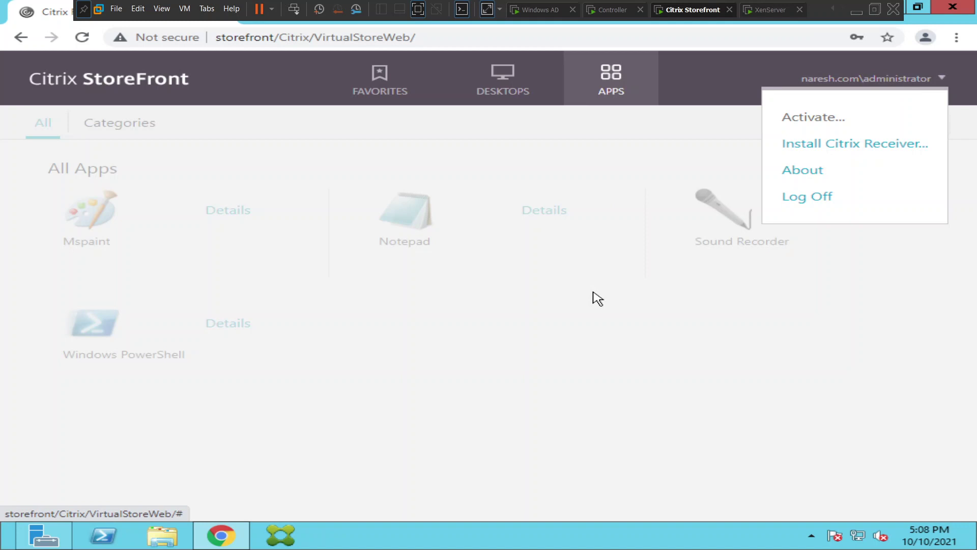
Log off StoreFront, return to the Log On page, and switch to the Controller's Citrix Studio
left_click(792, 197)
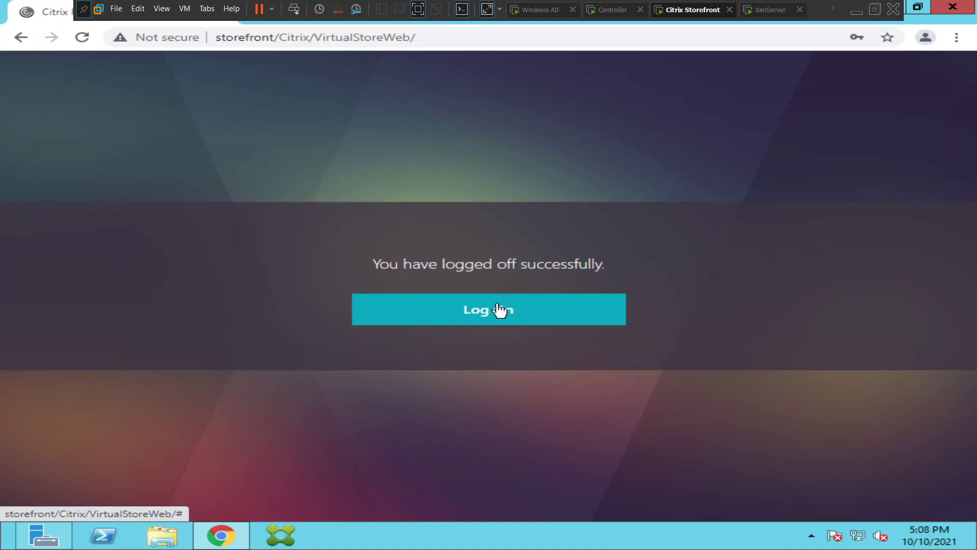
left_click(495, 312)
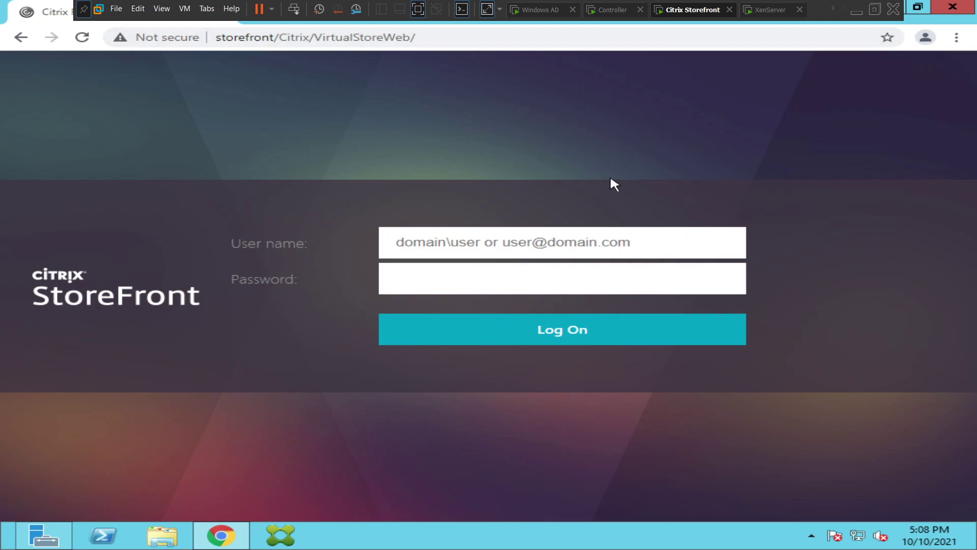
left_click(603, 11)
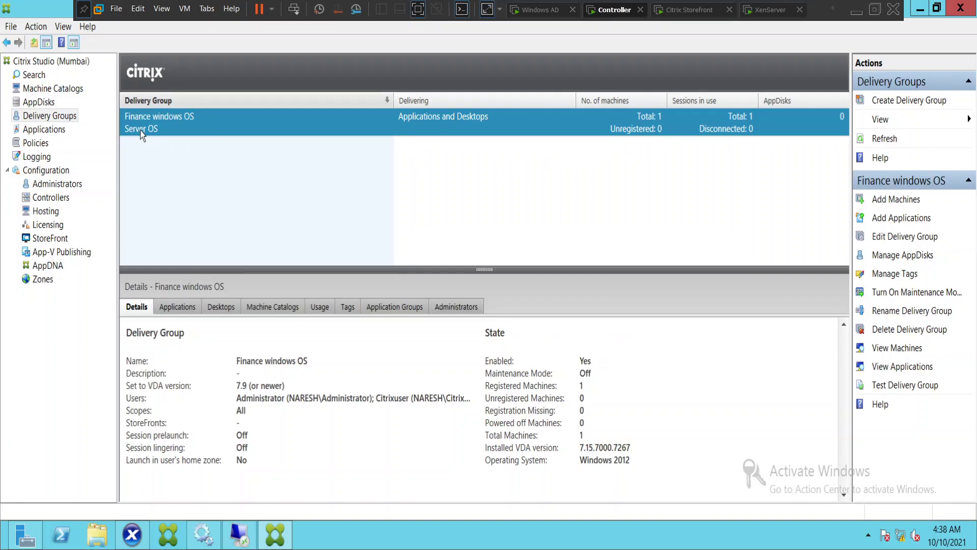
Enable the Windows PowerShell application in Studio's Applications list and verify it shows Enabled
left_click(56, 133)
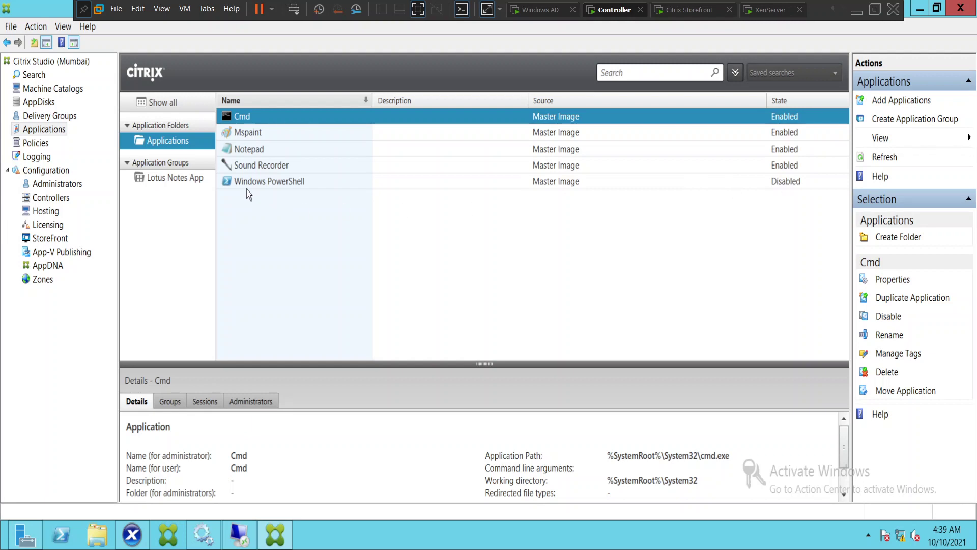
left_click(585, 185)
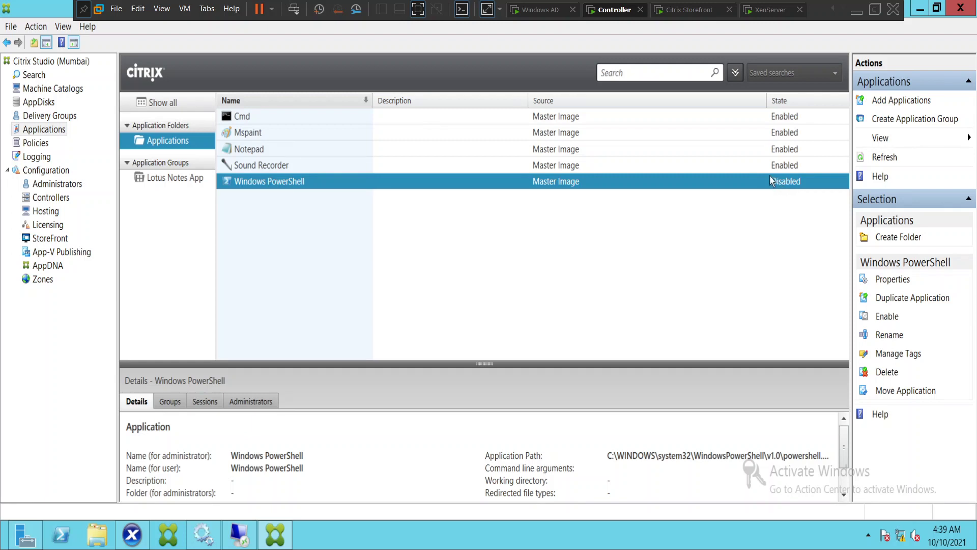
right_click(458, 184)
left_click(505, 227)
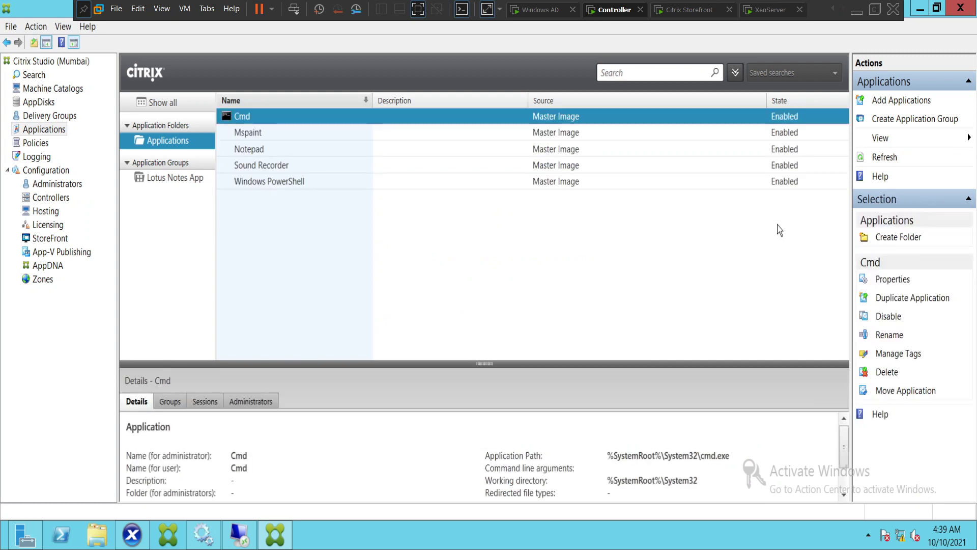
left_click(262, 184)
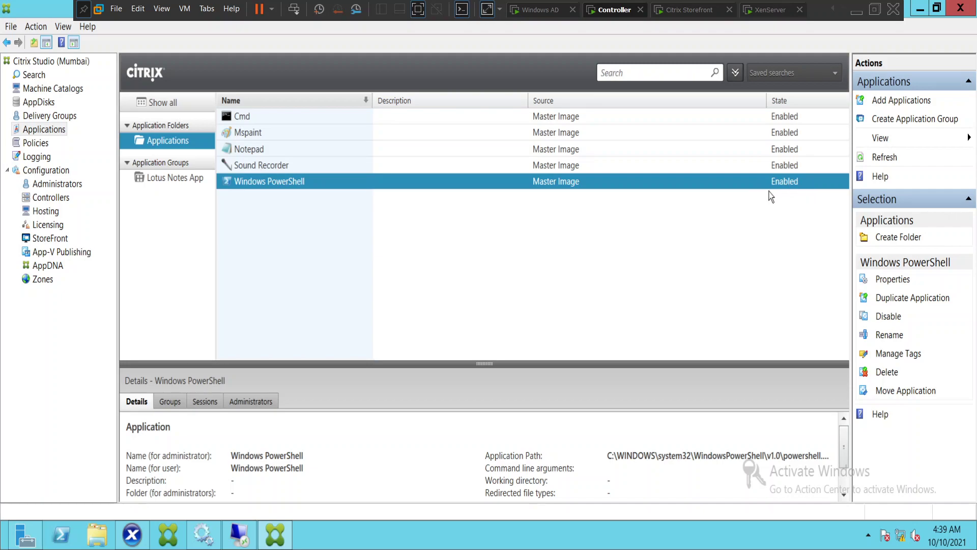
On the StoreFront VM, log on with the domain administrator user name and password
left_click(679, 16)
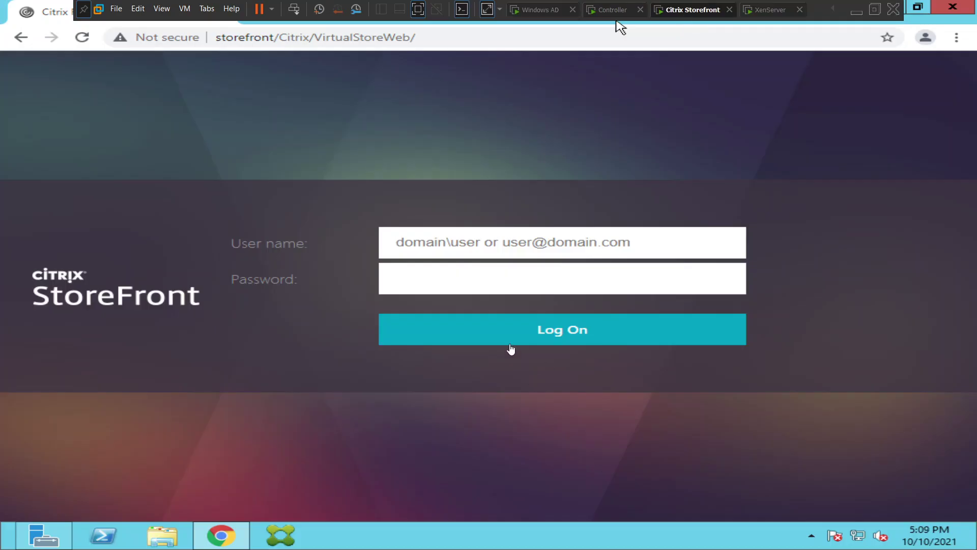
left_click(416, 243)
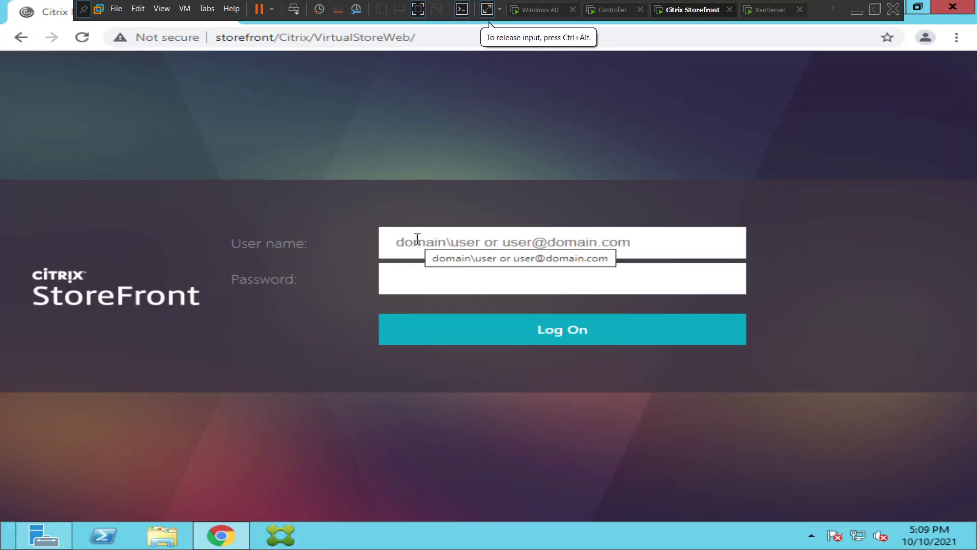
type("naresh.c")
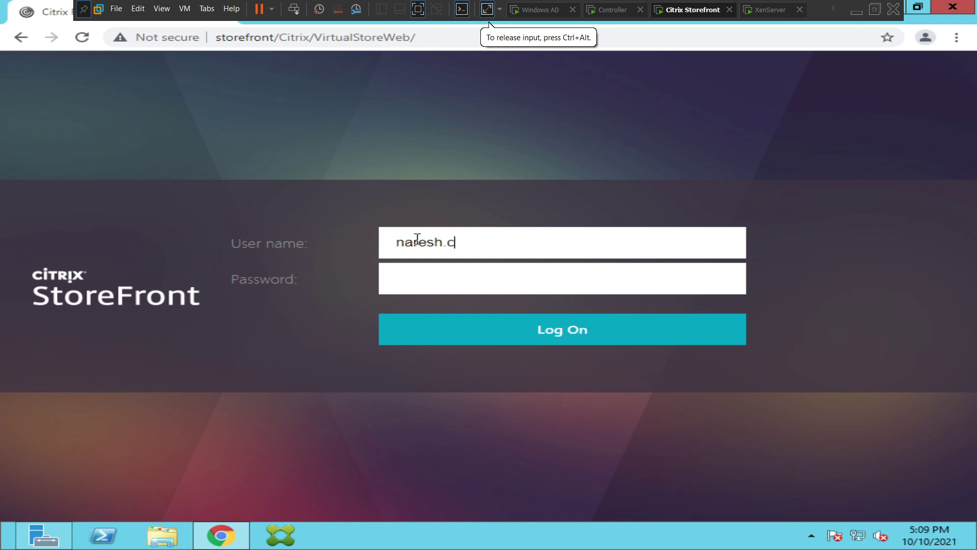
type("om\\administrator")
key("Tab")
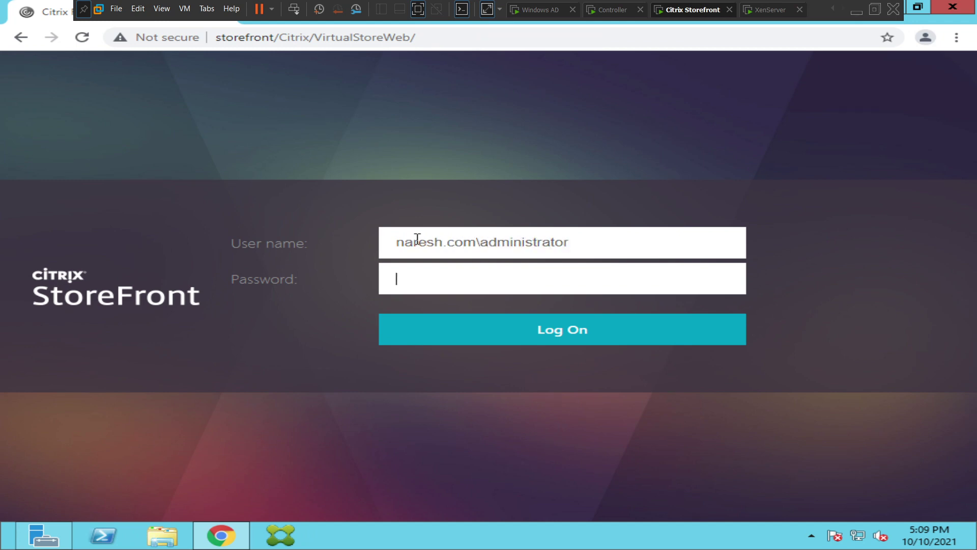
type("•••••••••••")
key("Return")
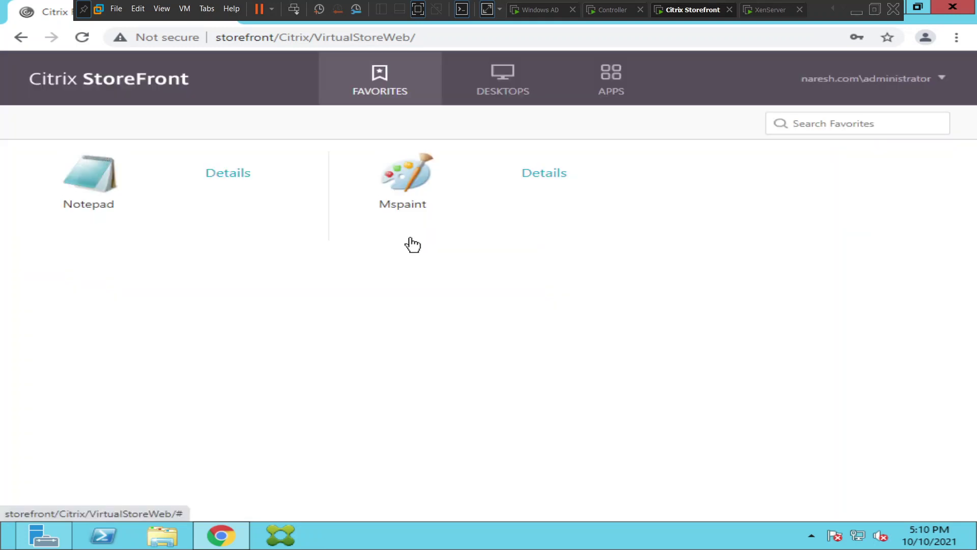
From the APPS tab, launch Windows PowerShell via the Receiver Launcher and watch the connection progress
left_click(613, 94)
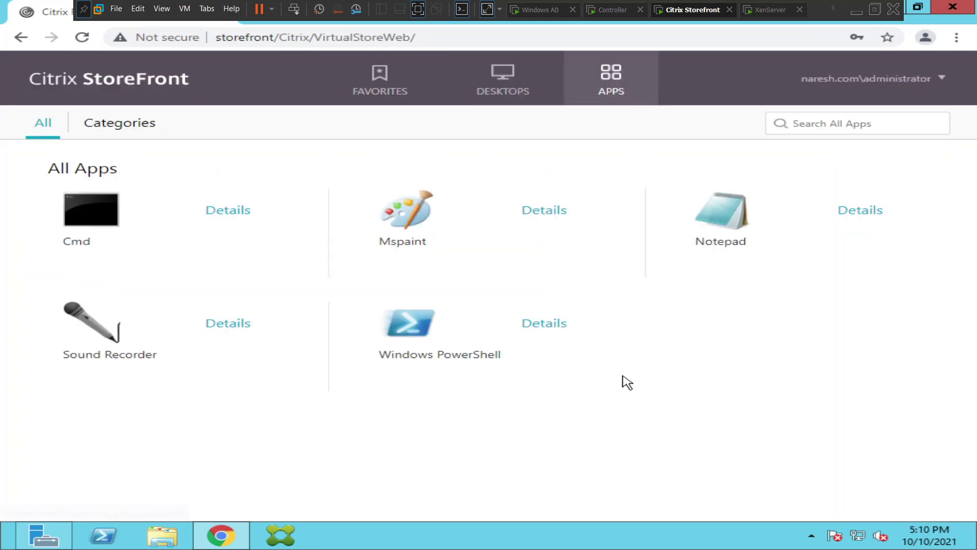
left_click(419, 342)
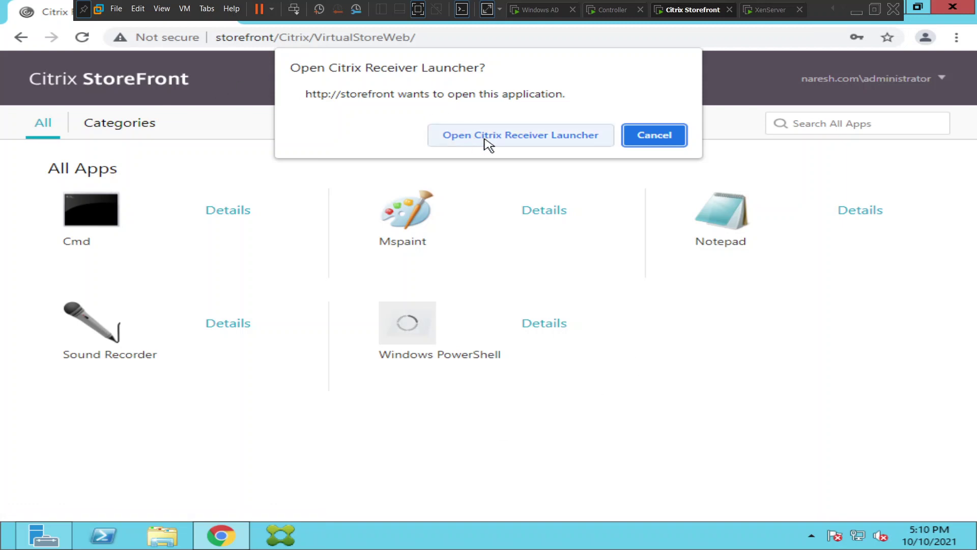
left_click(531, 144)
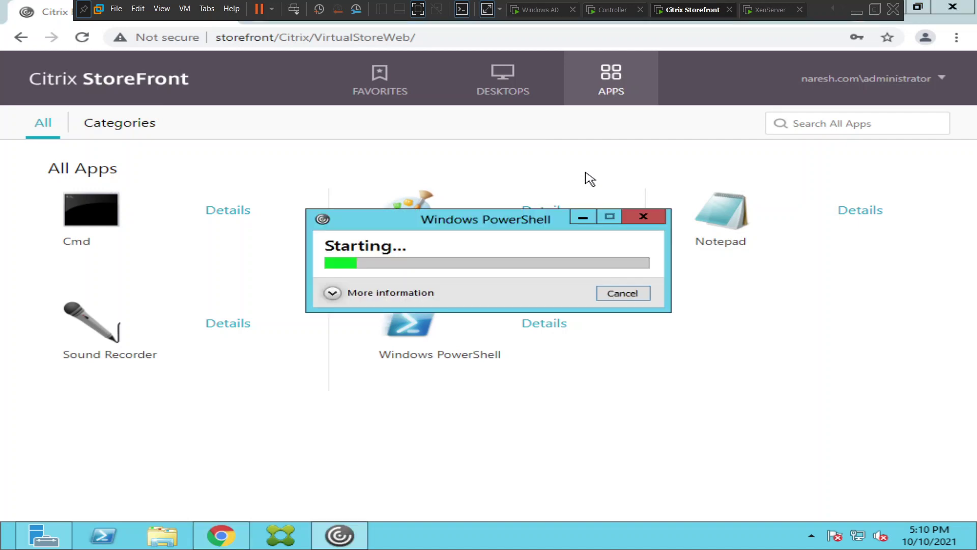
left_click(331, 296)
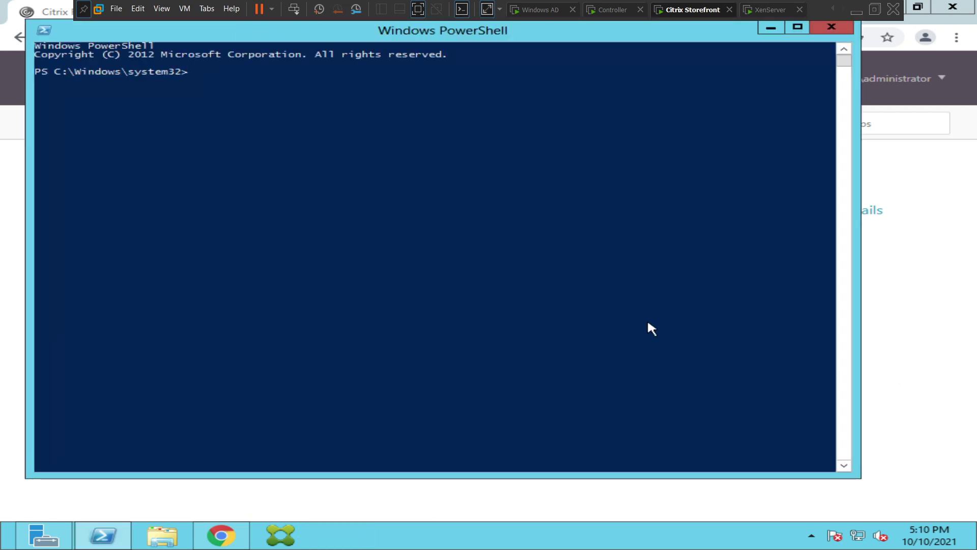
Run hostname (VDI03) and ipconfig (IPv4 192.168.160.203), then dismiss the licensing notification
type("hostname")
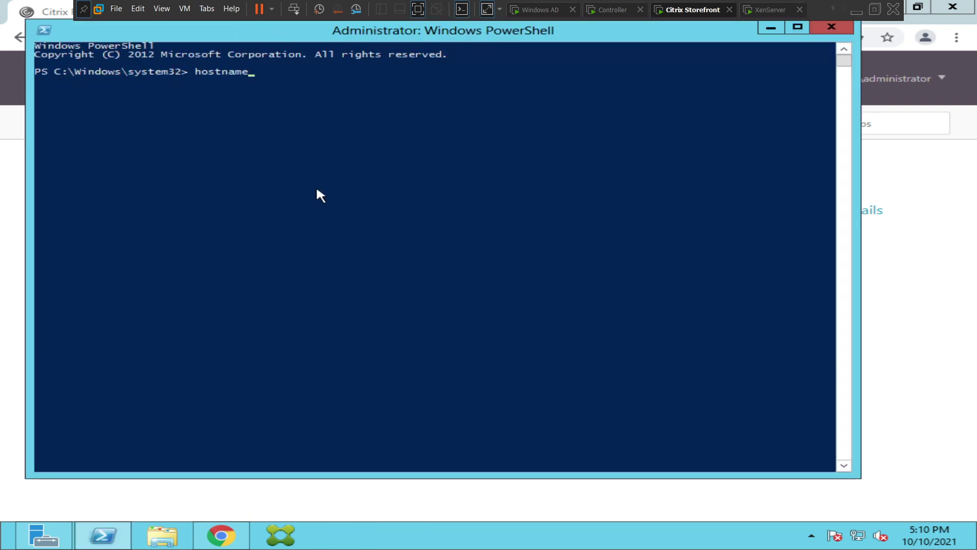
key("Return")
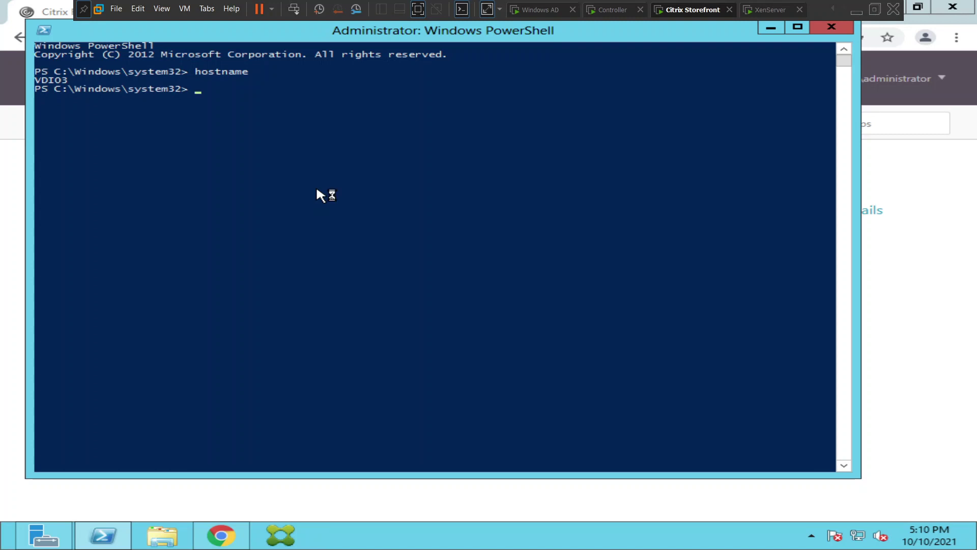
type("ipconfig")
key("Return")
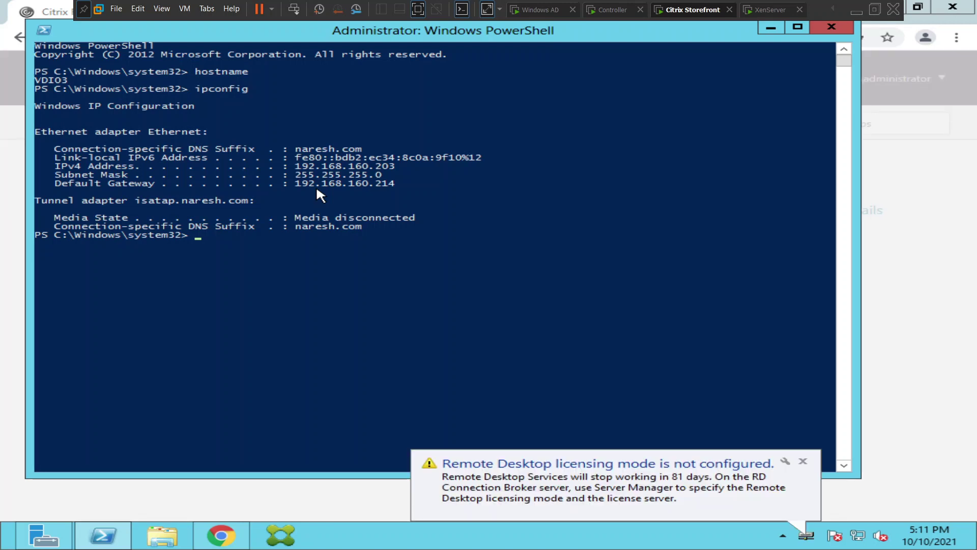
left_click(802, 461)
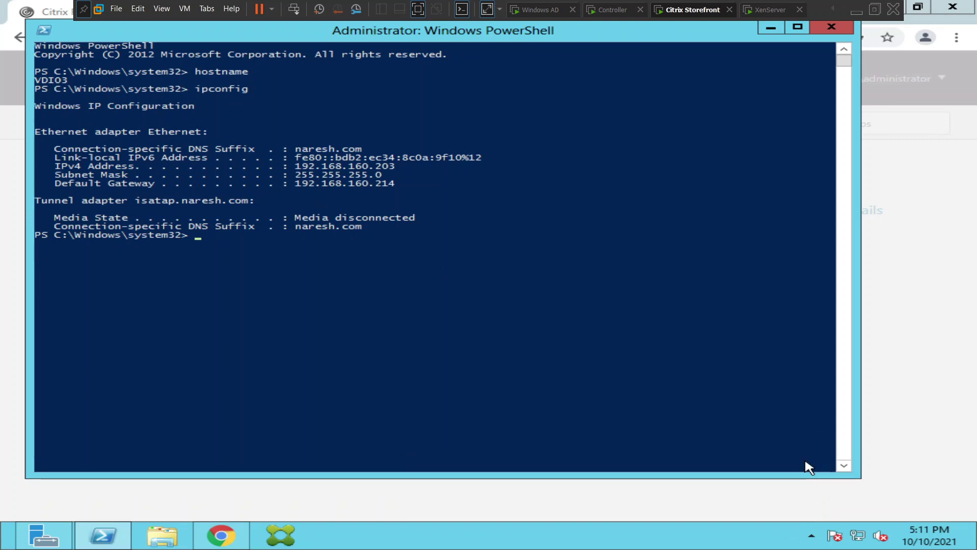